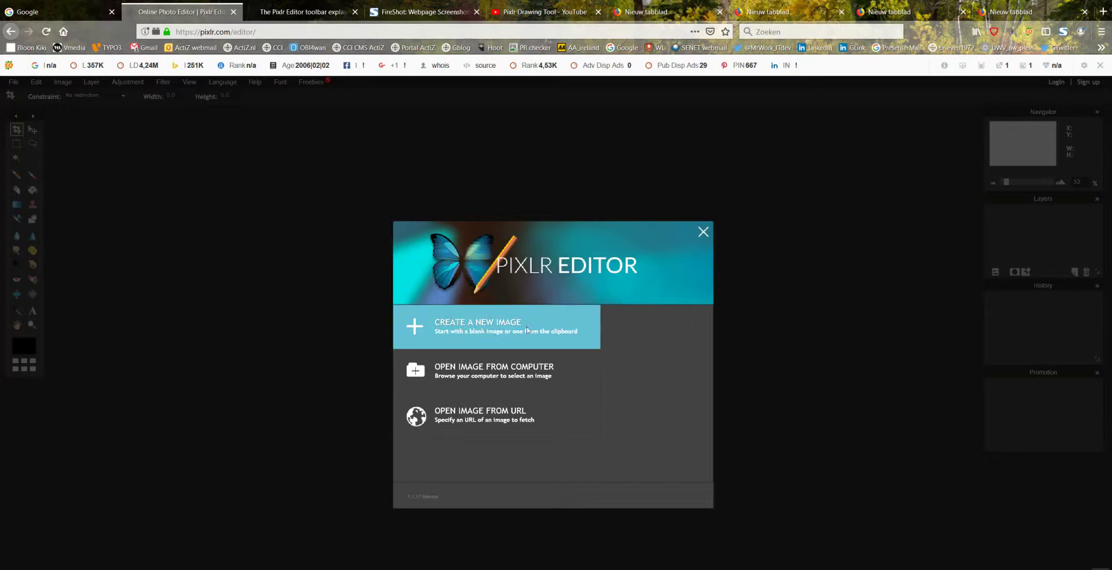
- Create a new non-transparent blank image with a custom width and a height of 1020 pixels
click(484, 333)
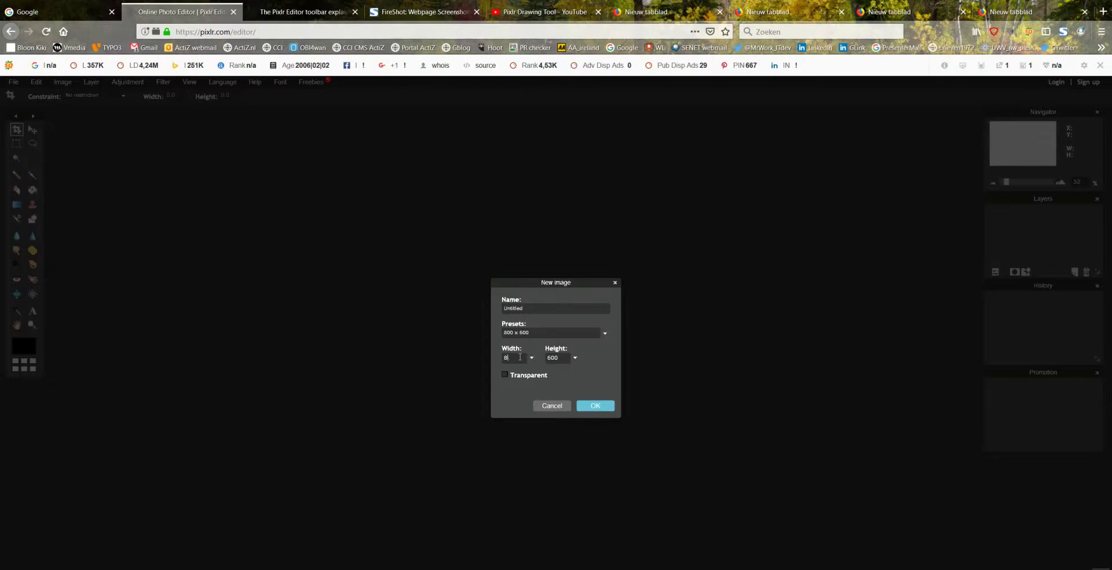
click(520, 357)
text(198)
click(567, 358)
key(BackSpace)
key(BackSpace)
text(1020)
click(597, 407)
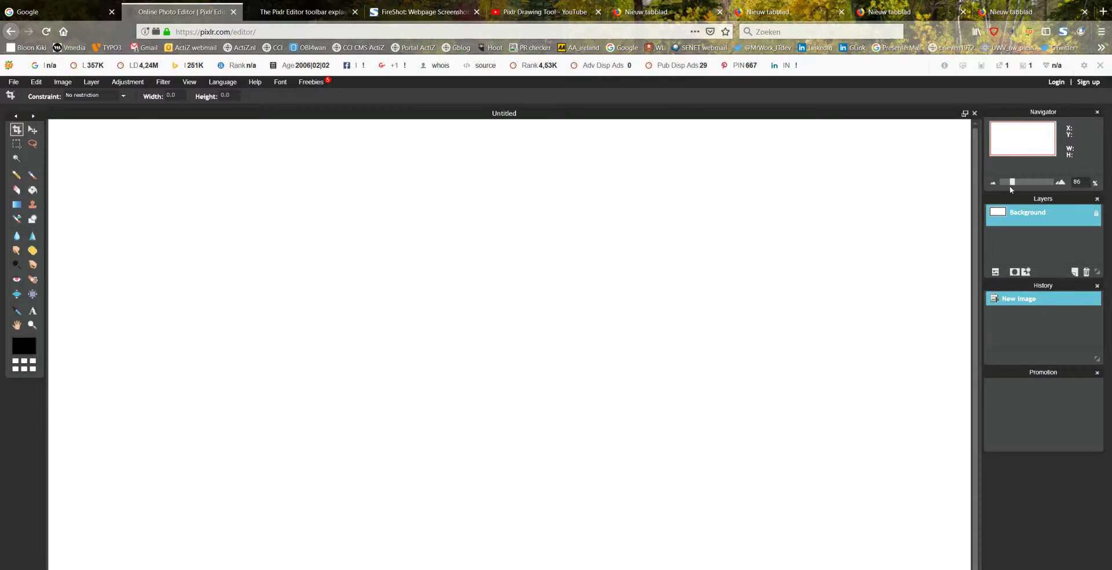
- Duplicate the Background layer
drag(1018, 183, 1025, 183)
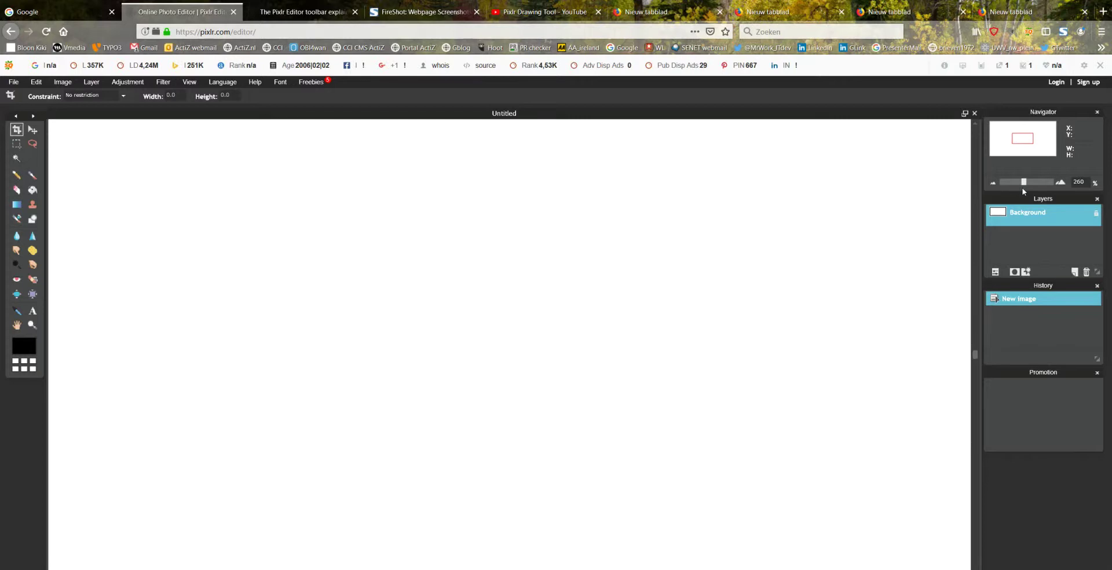
drag(1028, 182, 1038, 183)
drag(1038, 185, 1023, 184)
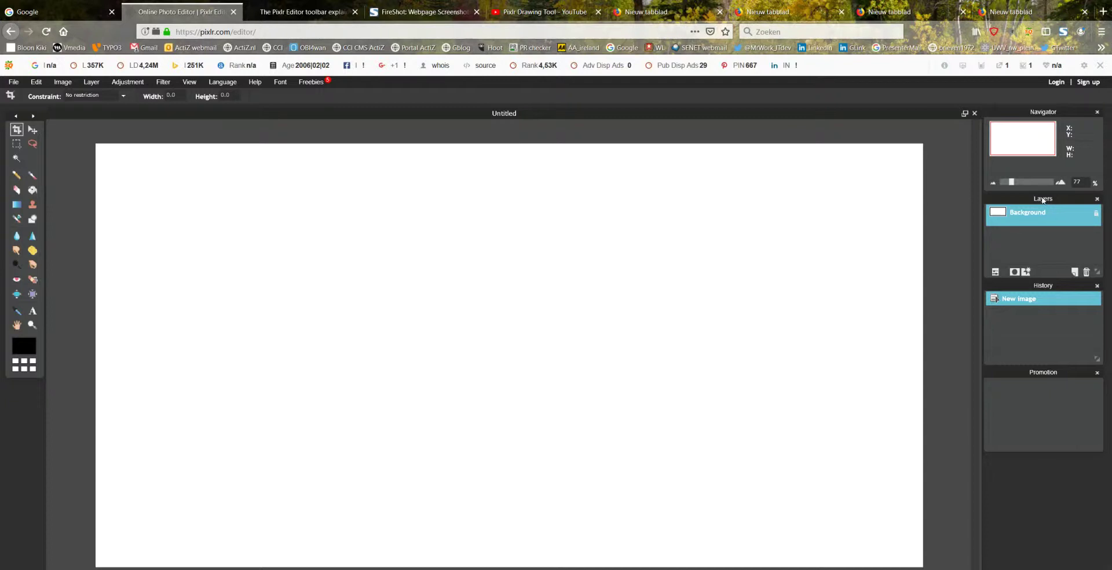
right_click(1057, 218)
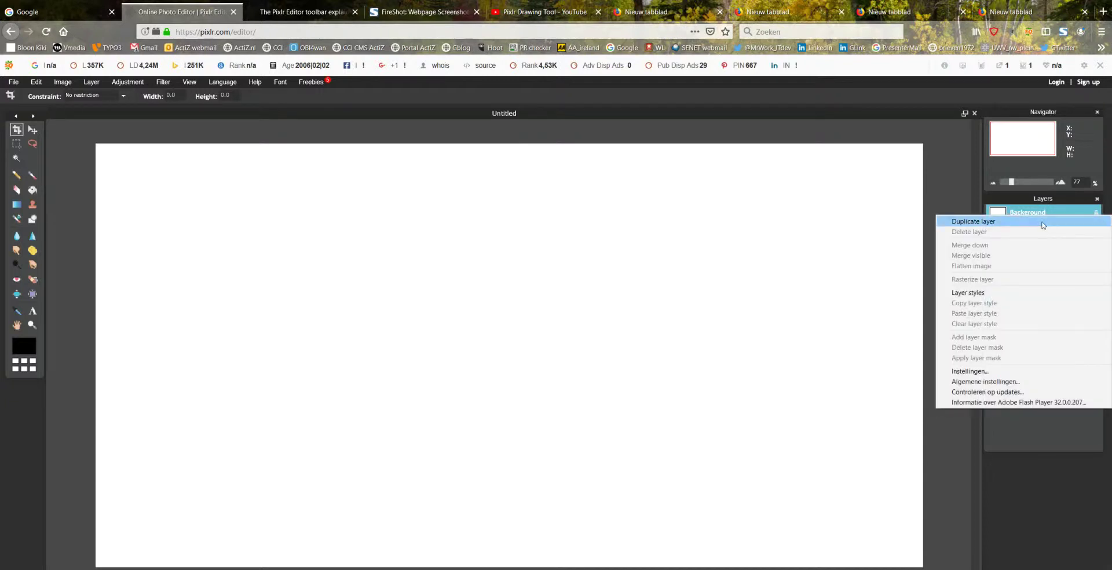
click(1042, 226)
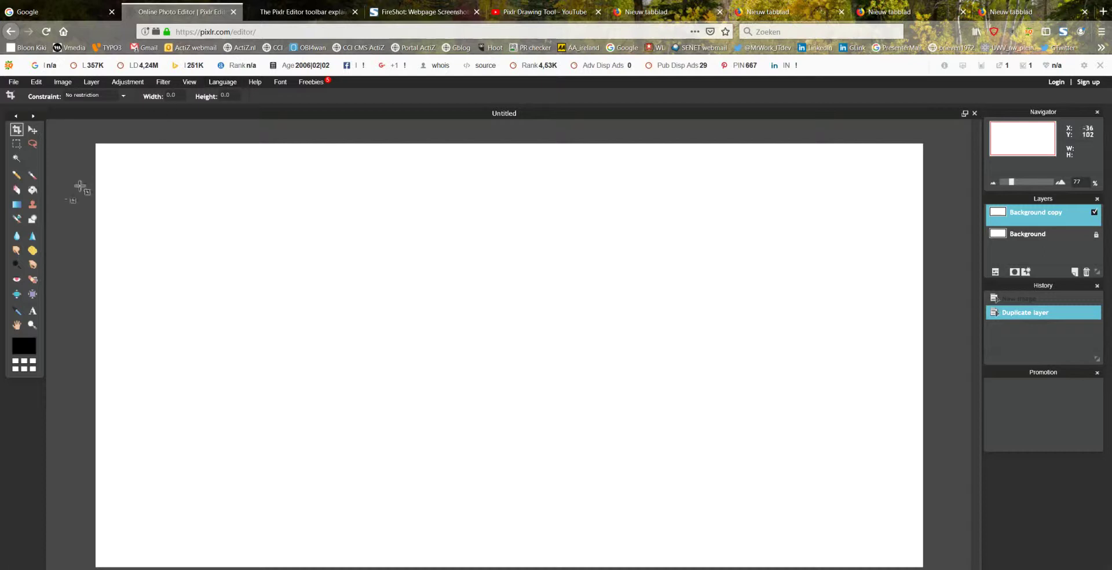
- Draw a borderless rounded rectangle about 807 by 764 px on Background copy, with radius 90 and pink fill e653cd
click(33, 219)
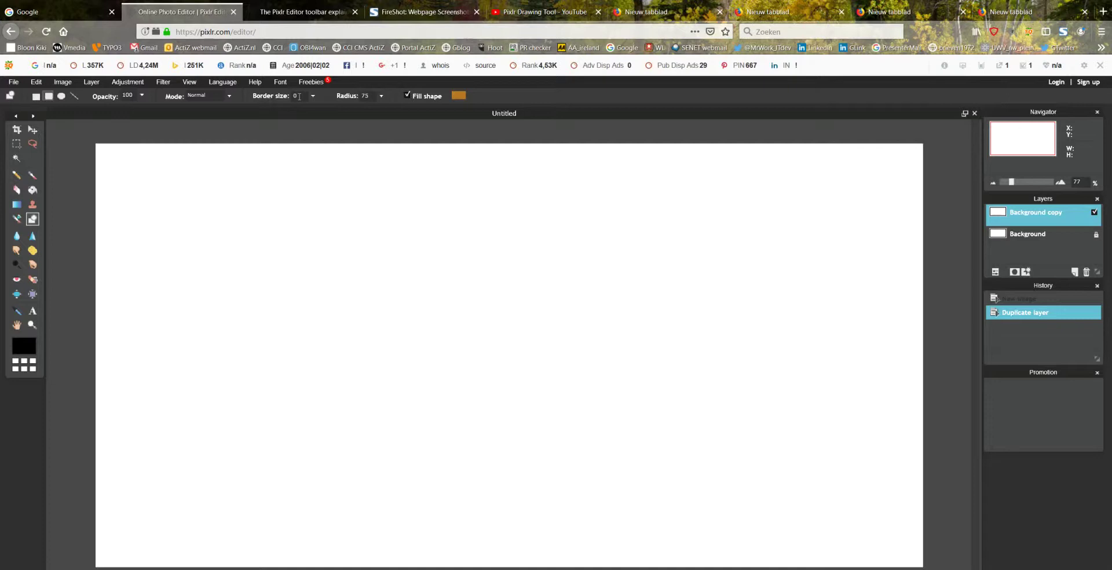
click(369, 94)
key(BackSpace)
key(BackSpace)
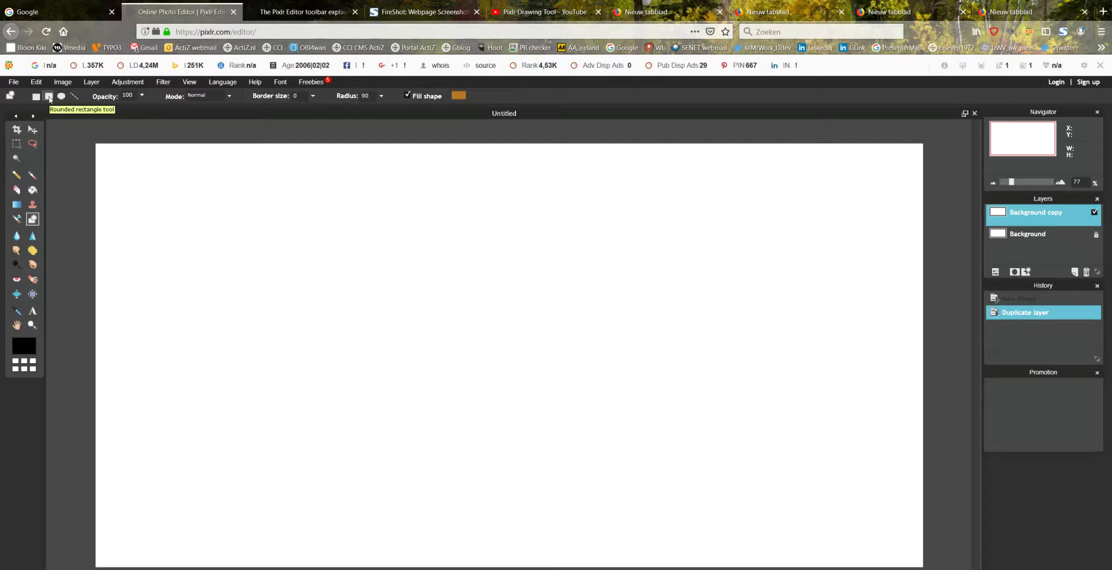
click(459, 96)
mouse_move(512, 252)
mouse_down()
mouse_move(481, 243)
mouse_move(446, 263)
mouse_up()
drag(504, 295, 511, 288)
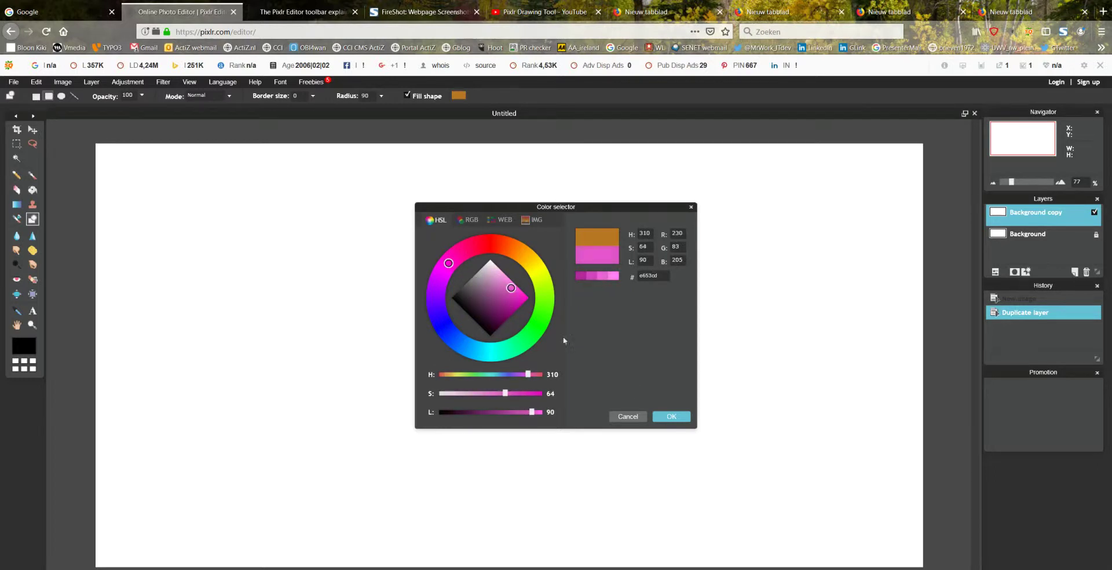
click(672, 418)
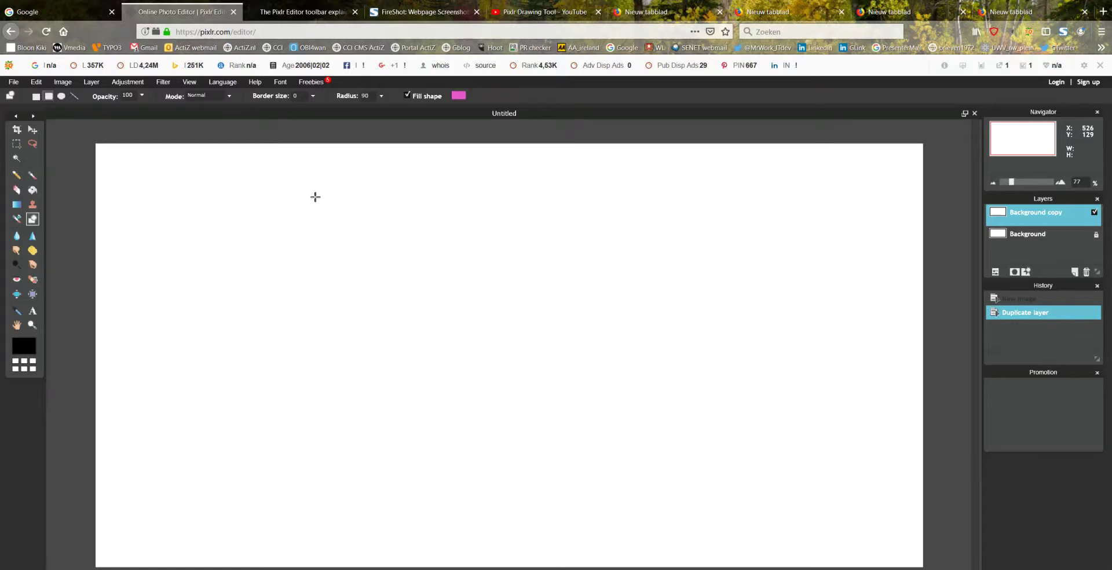
drag(315, 196, 653, 515)
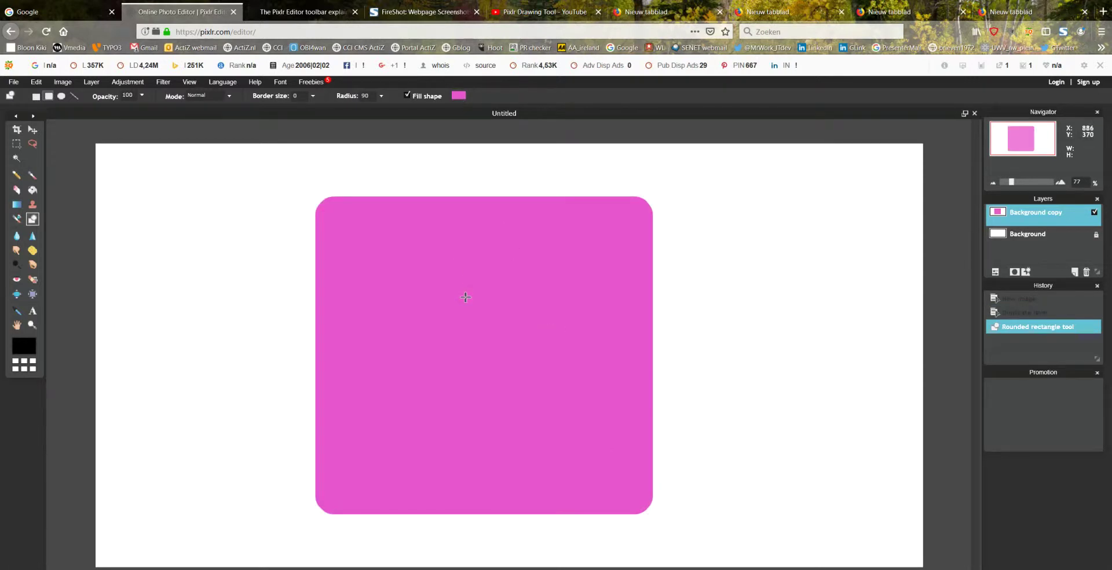
- Select the pink rounded rectangle with the Wand tool and clear it to cut a hole in Background copy
click(17, 159)
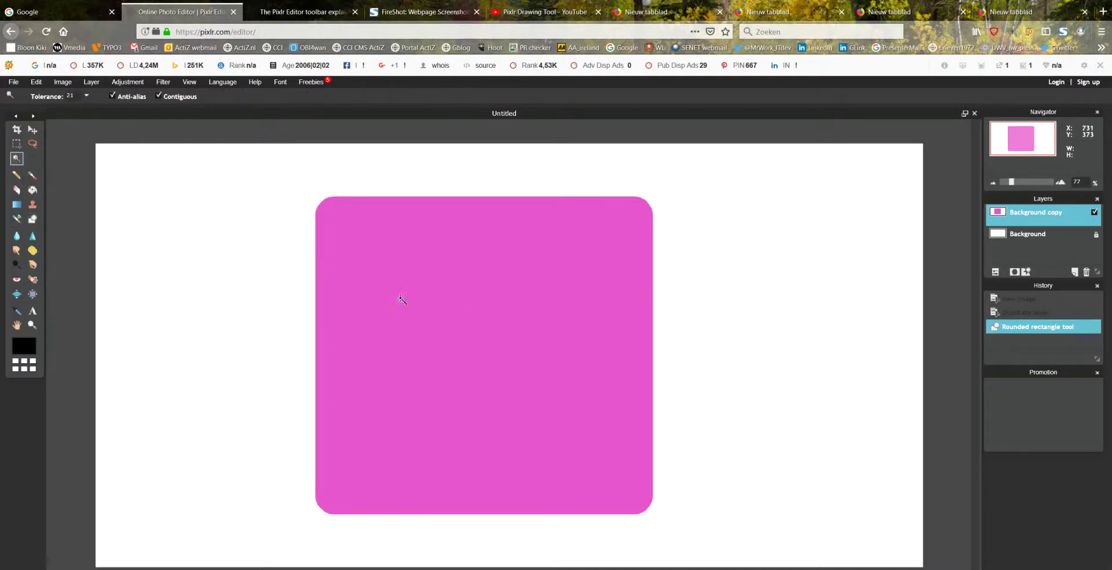
click(439, 301)
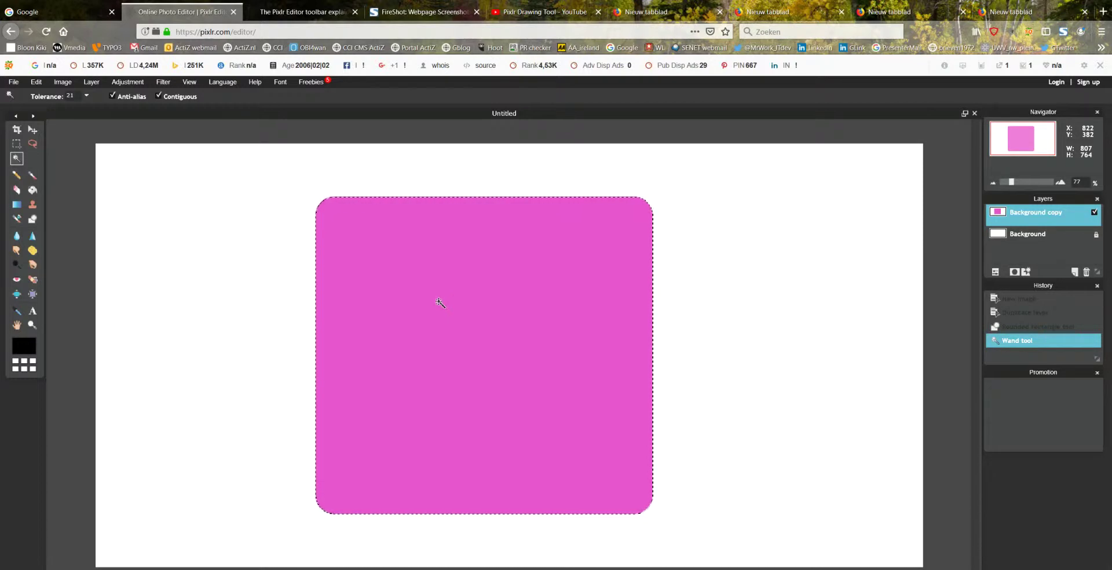
key(Delete)
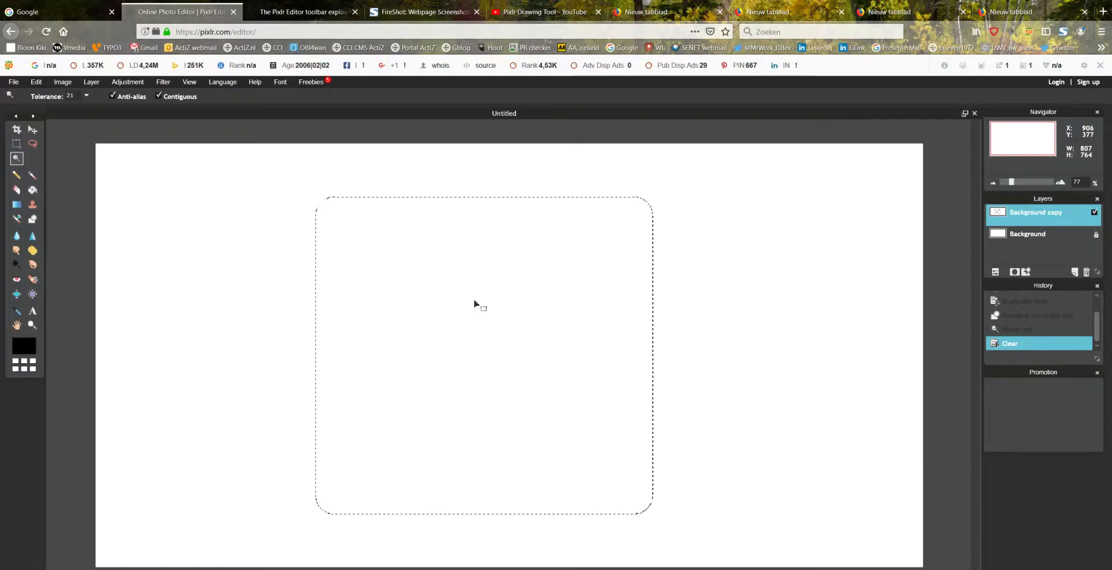
- Open the image file aaa as a layer directly above Background and shift it slightly left and down behind the cut-out
click(1024, 235)
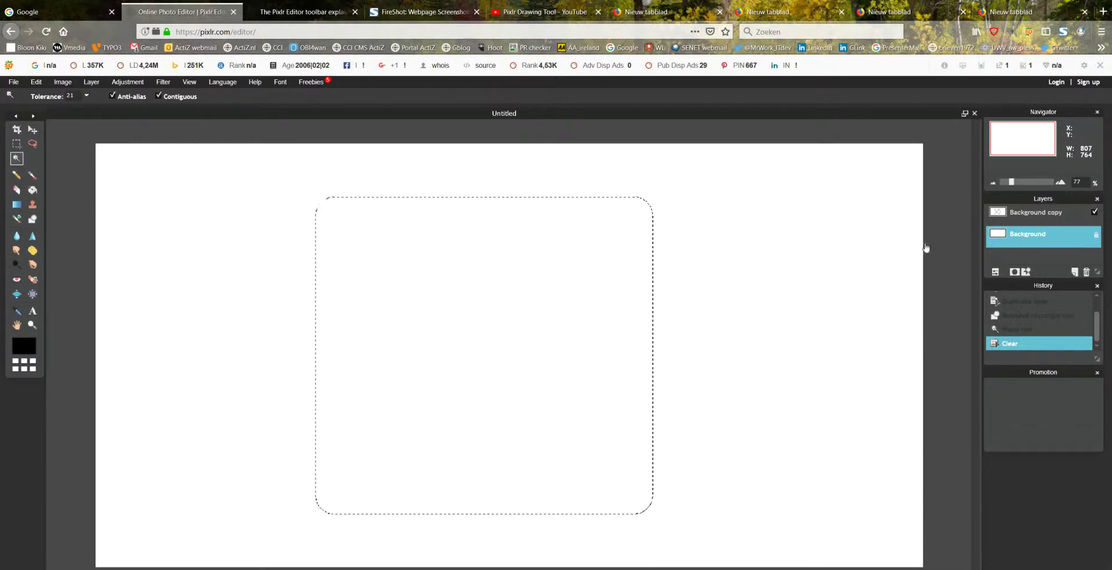
click(91, 83)
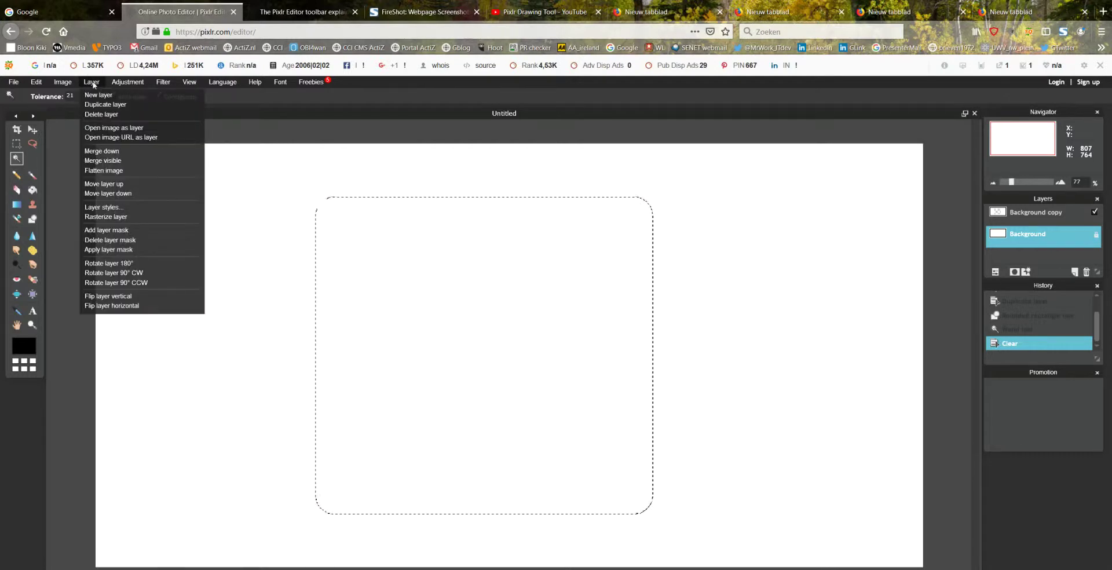
click(162, 131)
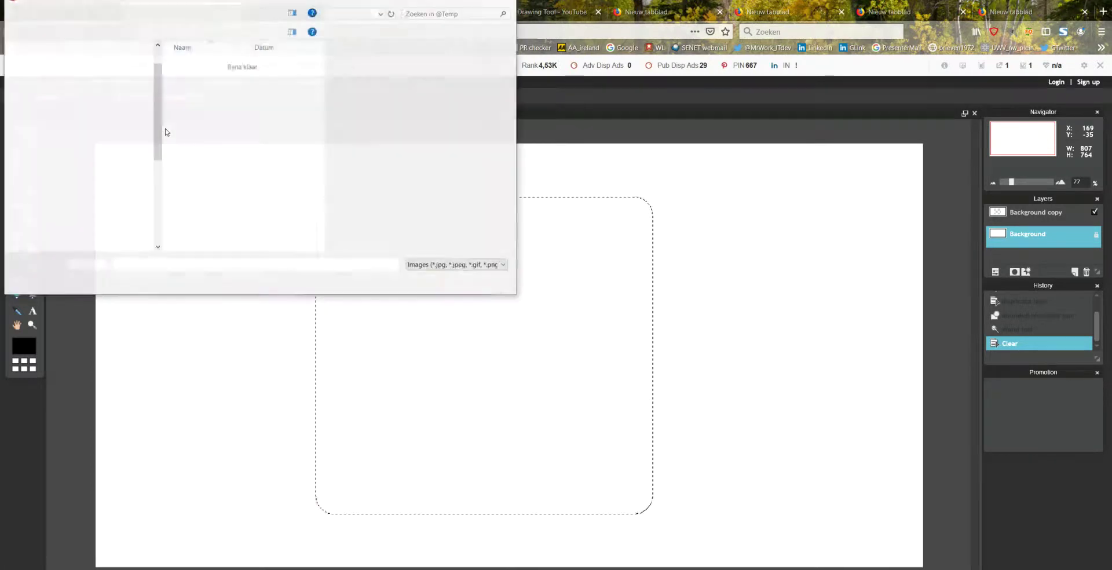
click(191, 133)
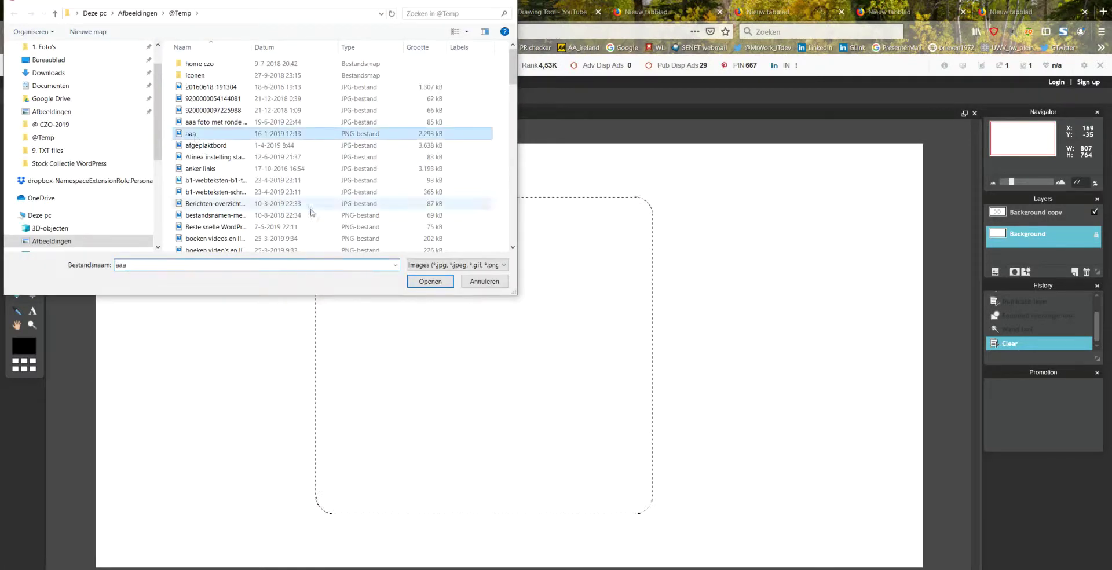
click(429, 282)
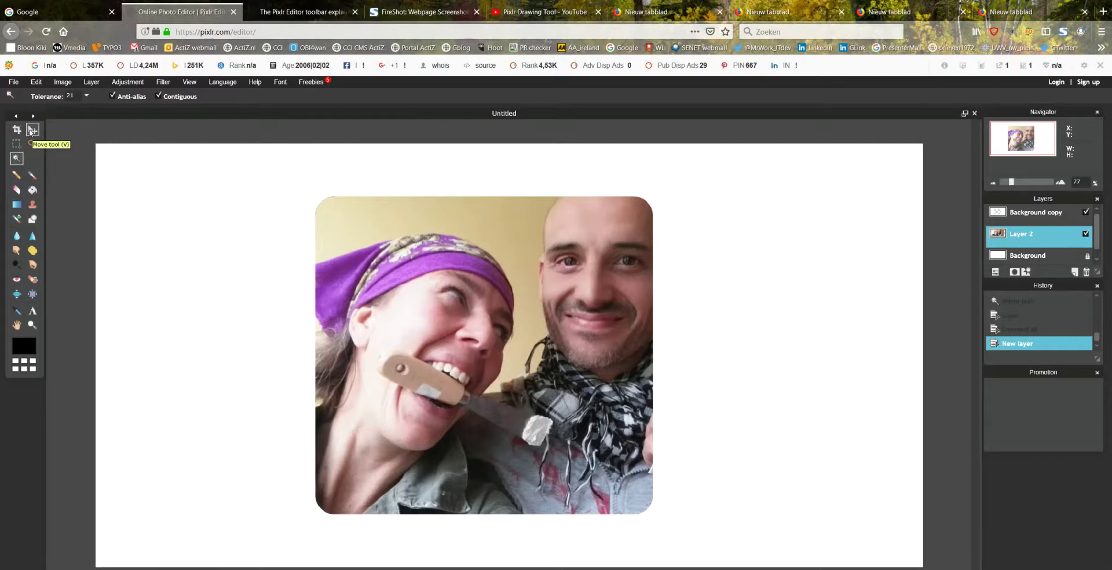
click(33, 129)
mouse_move(493, 334)
mouse_down()
mouse_move(467, 326)
mouse_move(473, 343)
mouse_up()
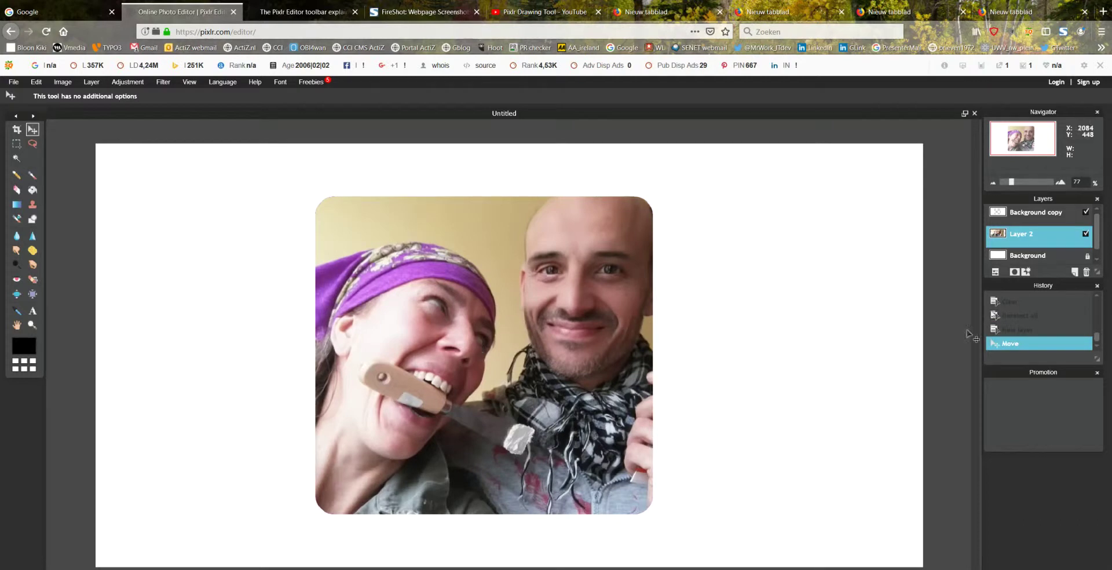
- With Background copy temporarily hidden, shrink the photo slightly using Free transform, and shift it left and up so it fills the cut-out
click(1086, 212)
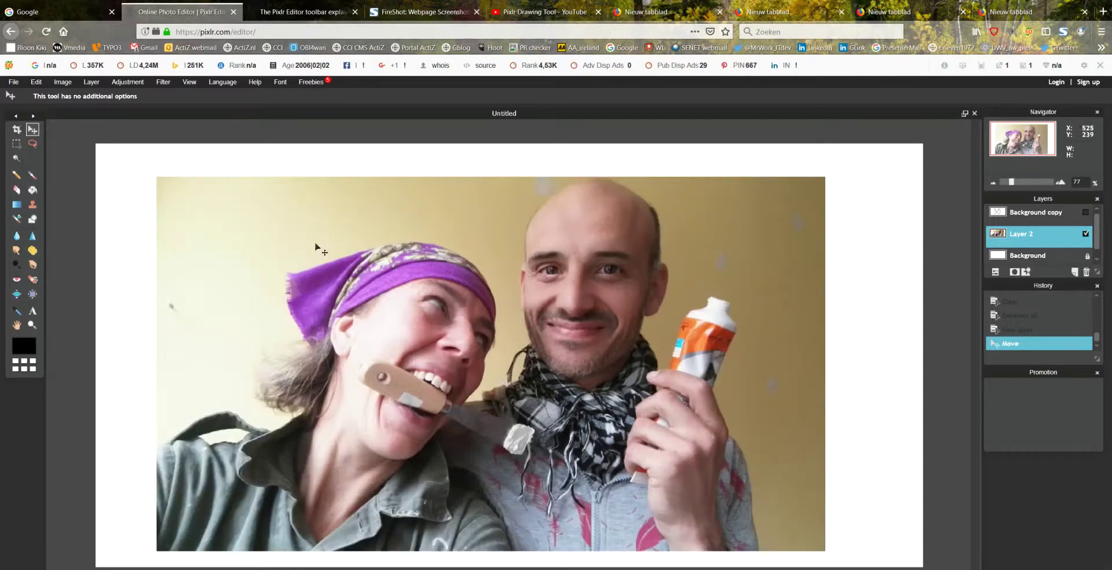
click(39, 85)
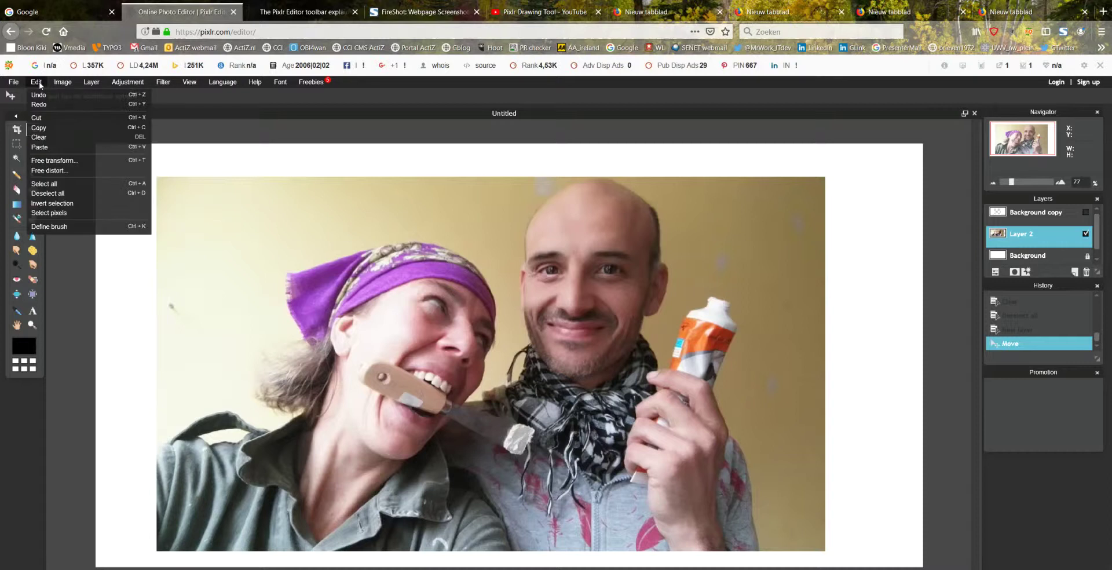
click(67, 161)
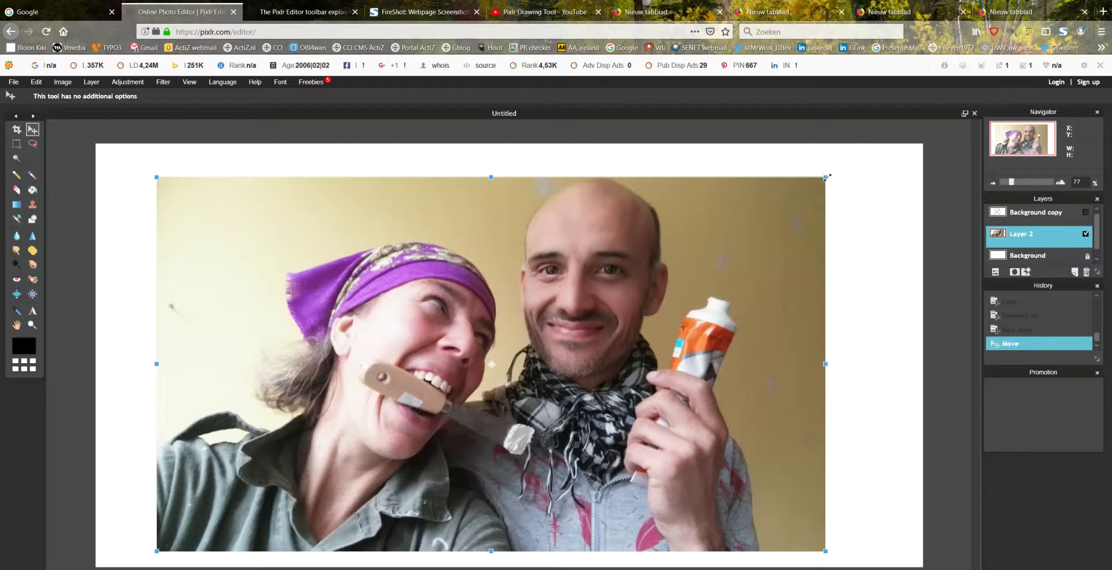
drag(827, 176, 781, 202)
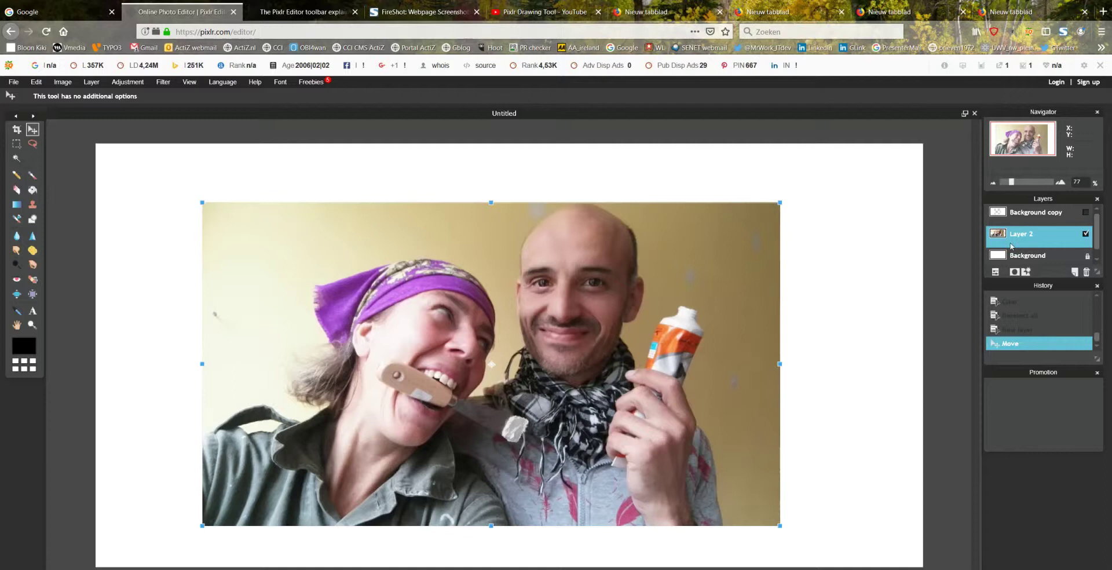
click(1085, 214)
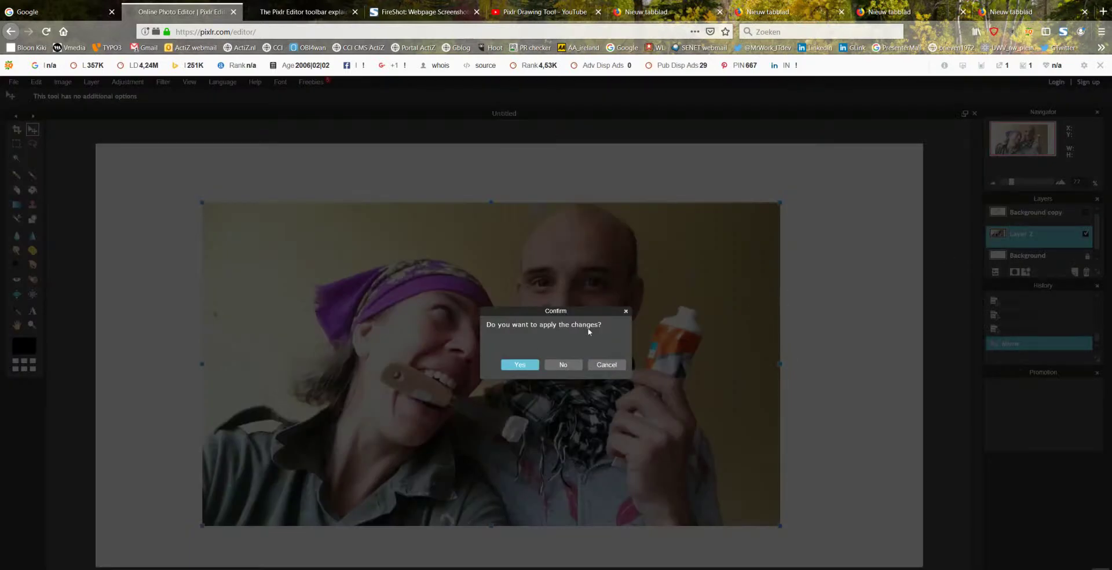
click(519, 365)
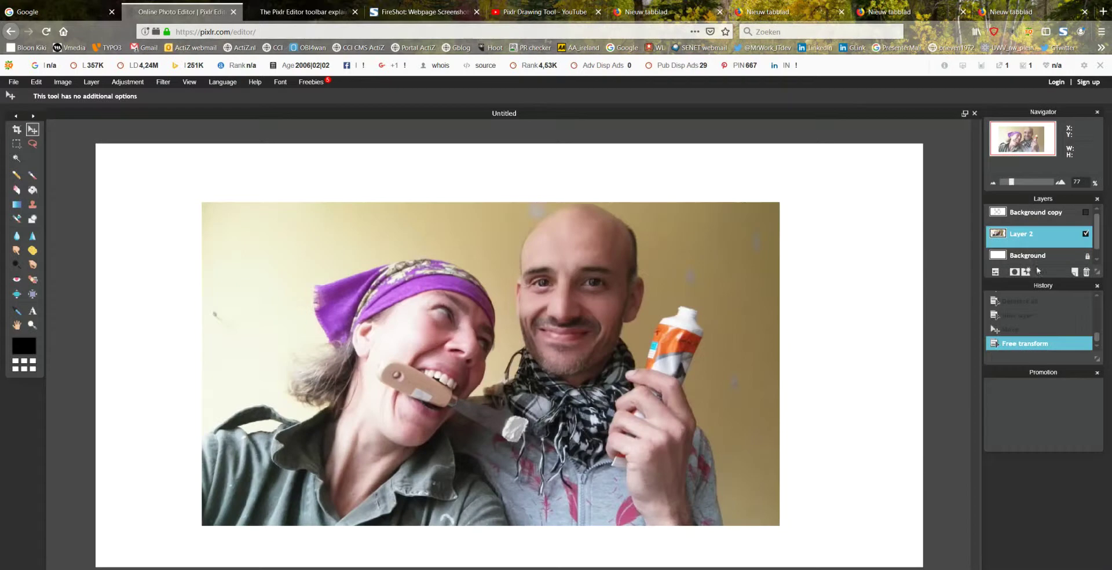
click(1086, 212)
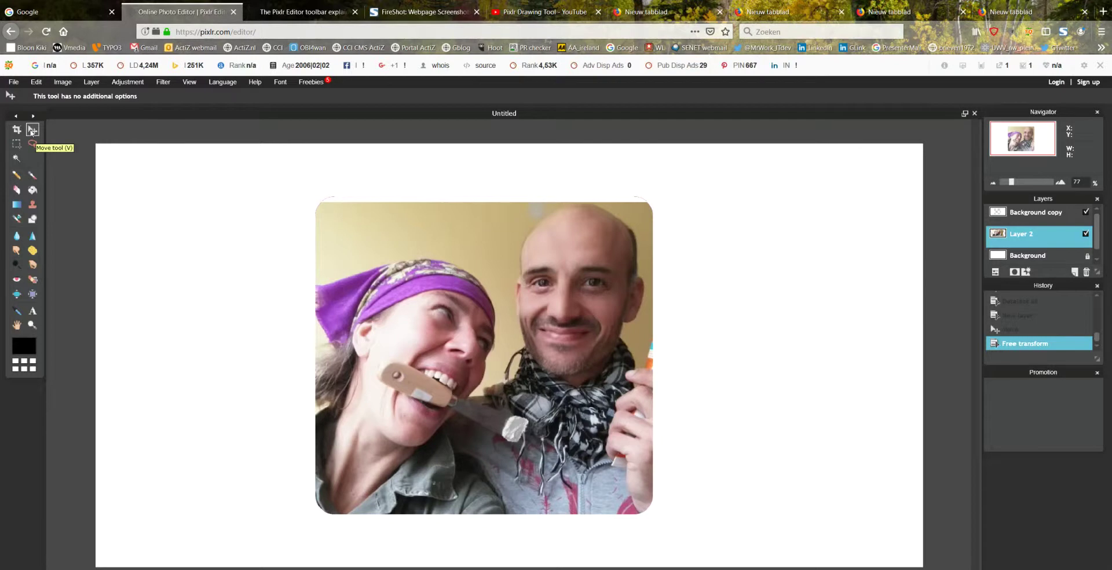
drag(519, 376, 456, 366)
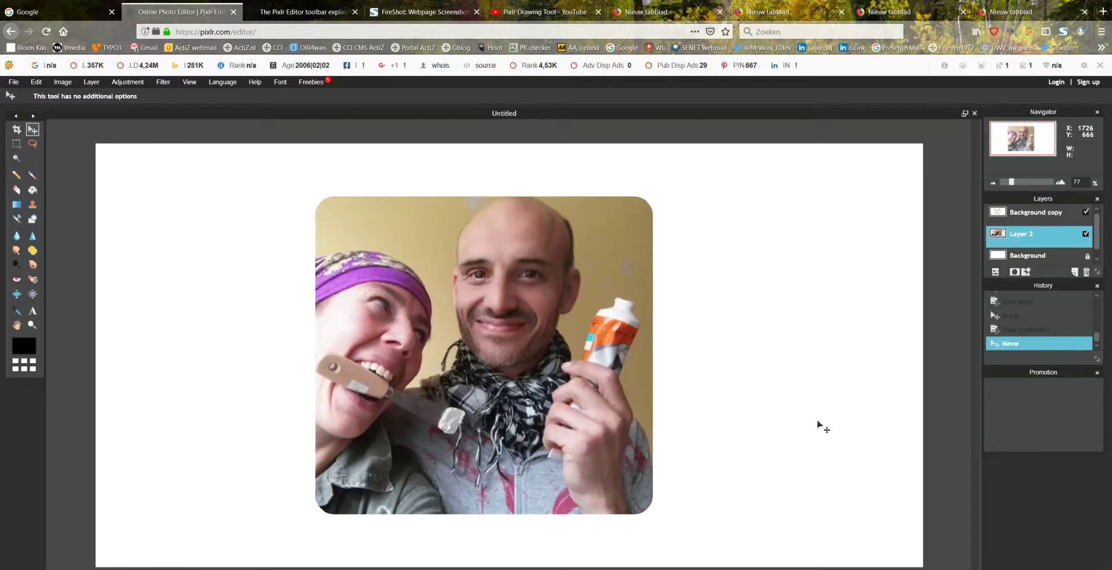
- Crop the image tightly around the rounded photo, to about 819 by 766 px, with Background copy selected
click(1050, 221)
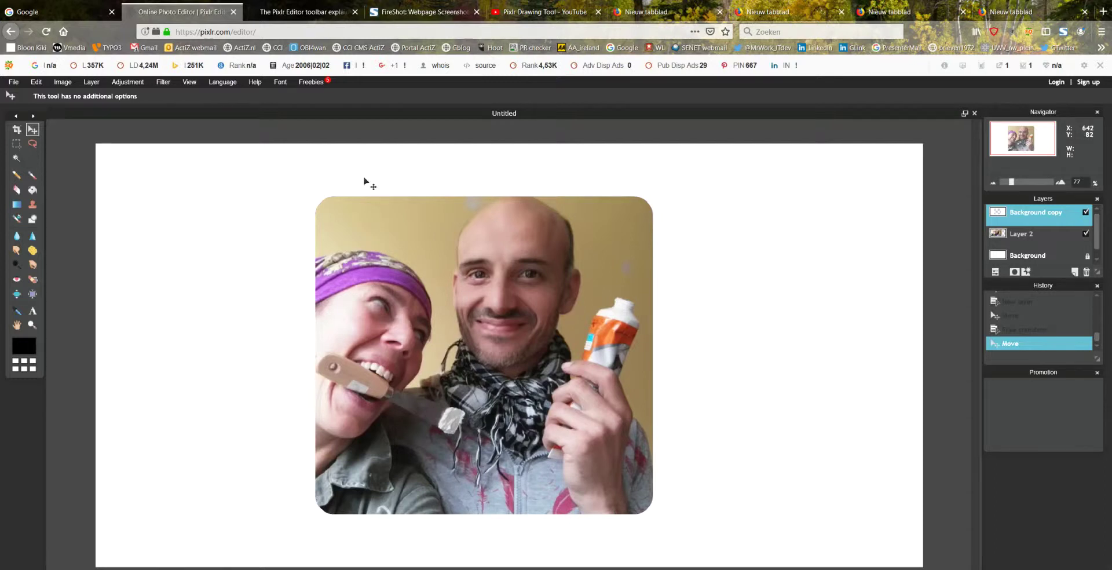
click(17, 131)
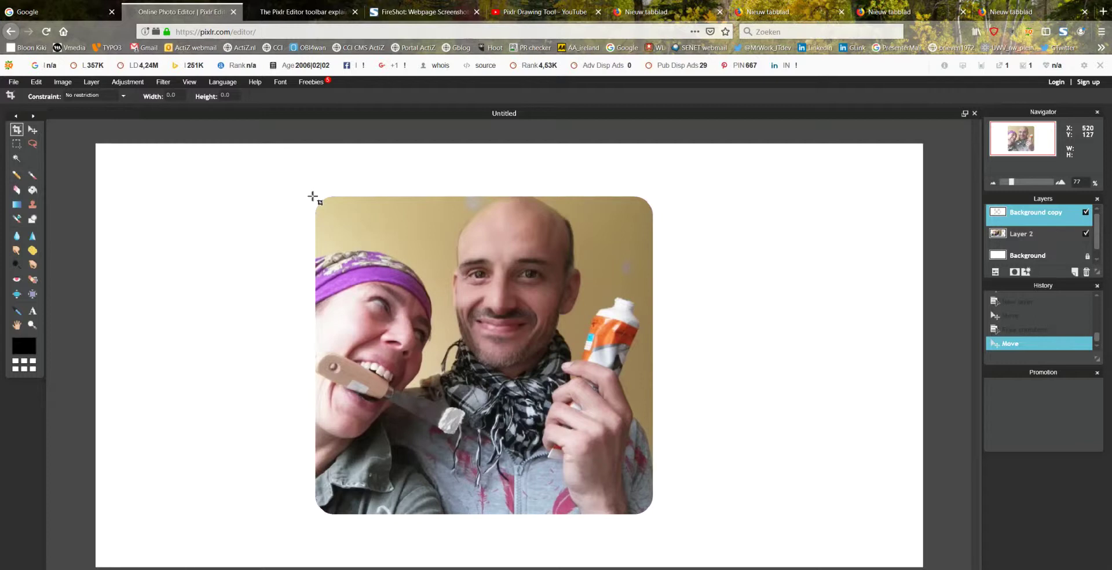
drag(313, 197, 653, 513)
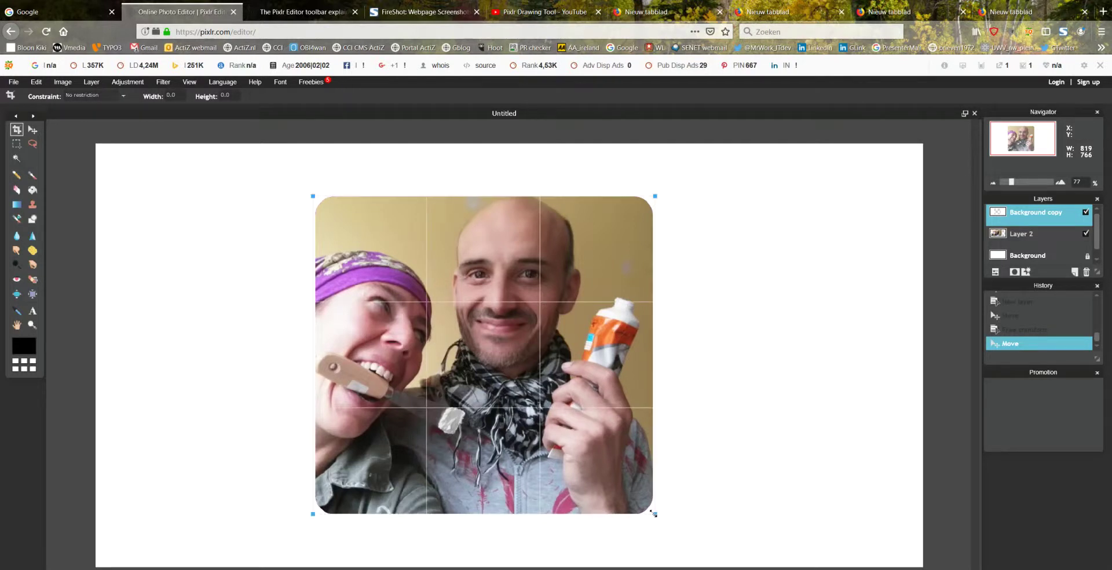
key(Return)
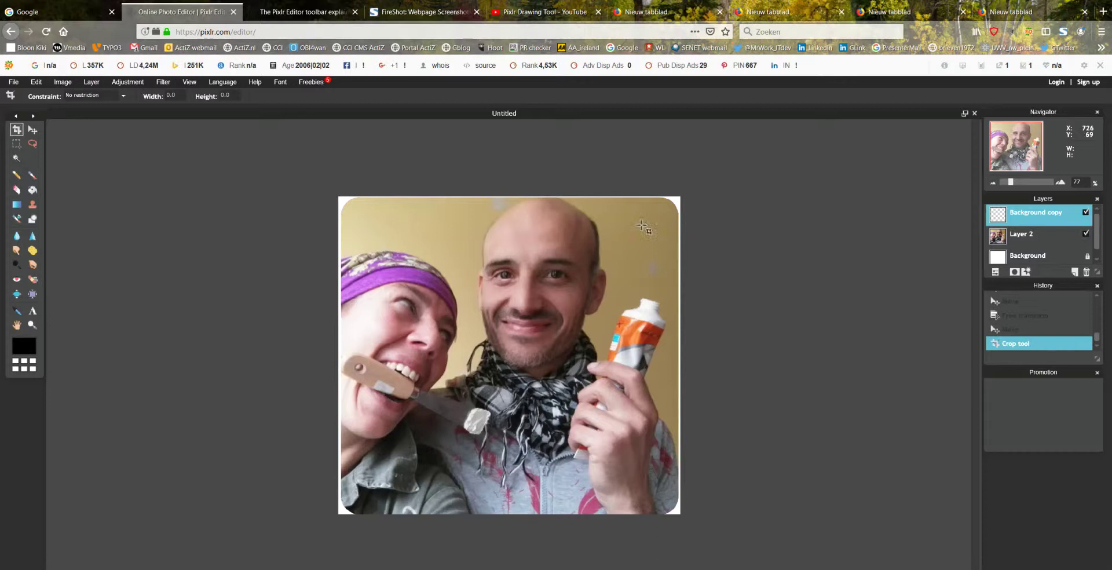
- Export the image to the computer as a JPEG with quality 71
click(14, 82)
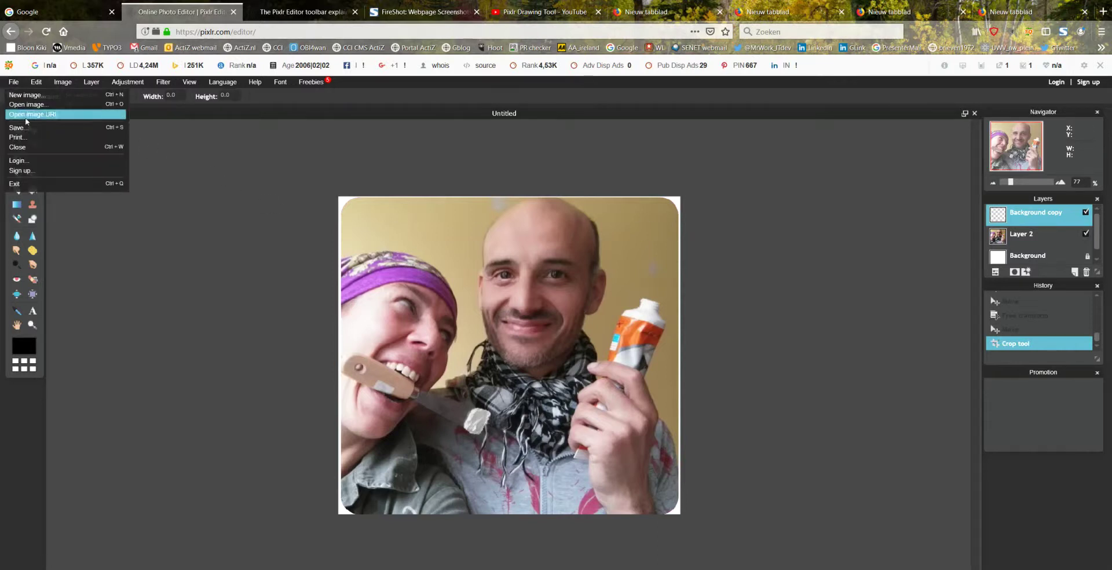
click(29, 128)
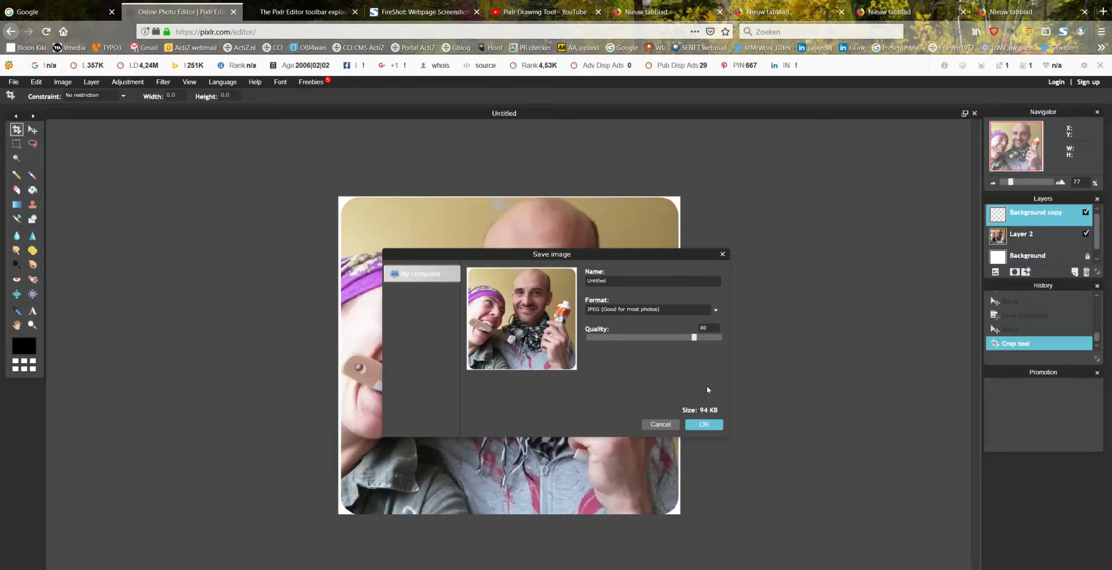
scroll(696, 341, down, 9)
click(705, 425)
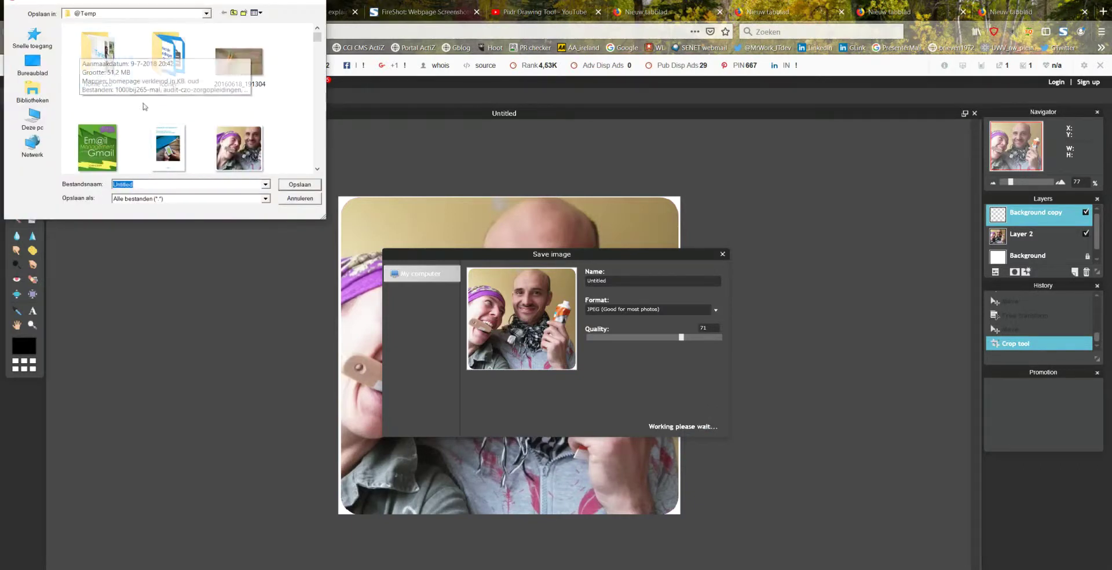
click(153, 187)
key(BackSpace)
key(BackSpace)
key(BackSpace)
key(BackSpace)
key(BackSpace)
key(BackSpace)
key(BackSpace)
text(aaaa)
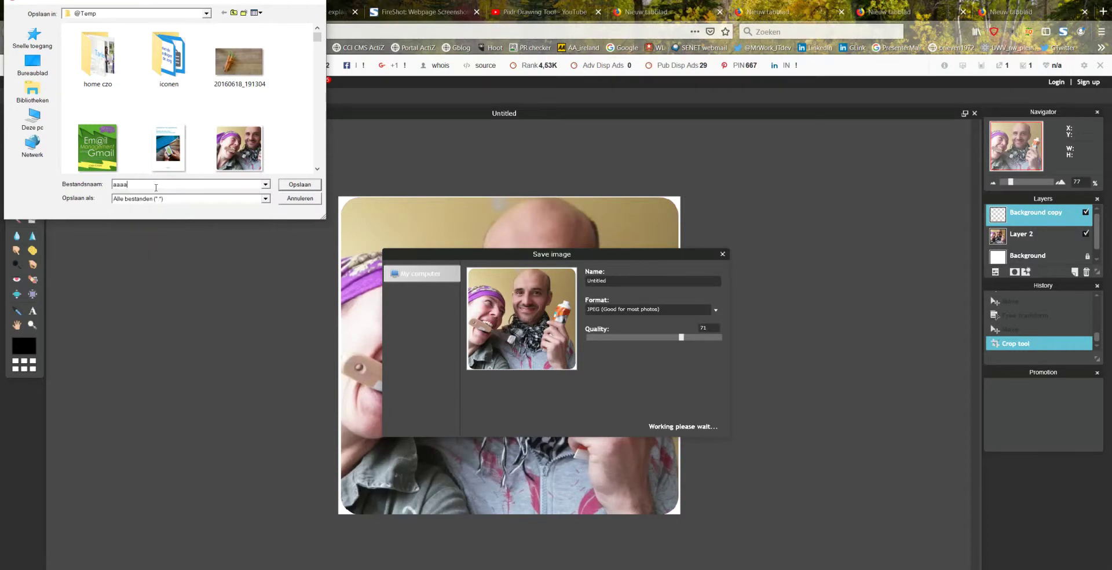
click(318, 188)
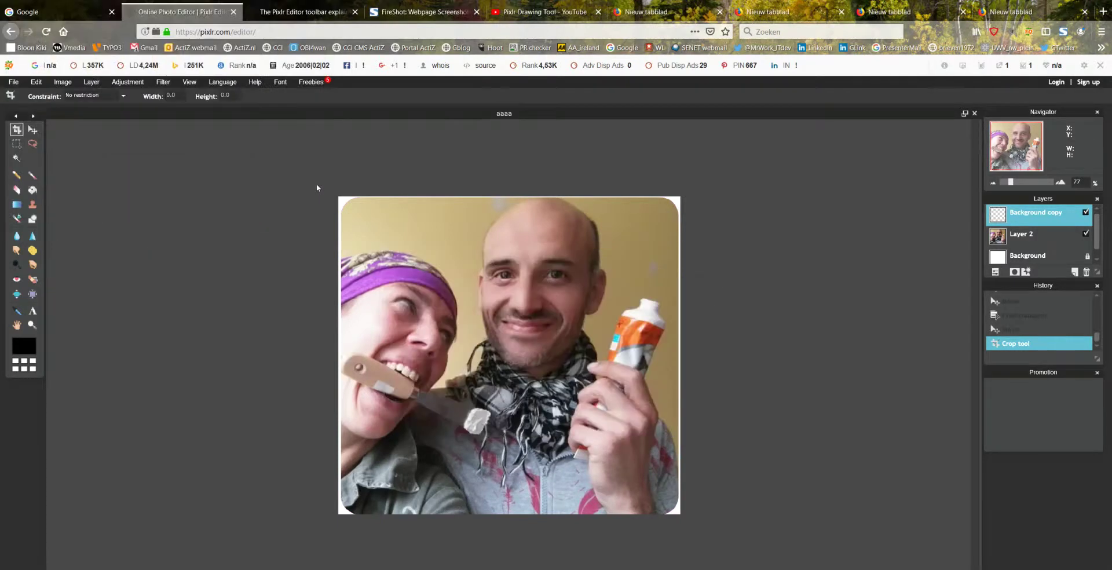